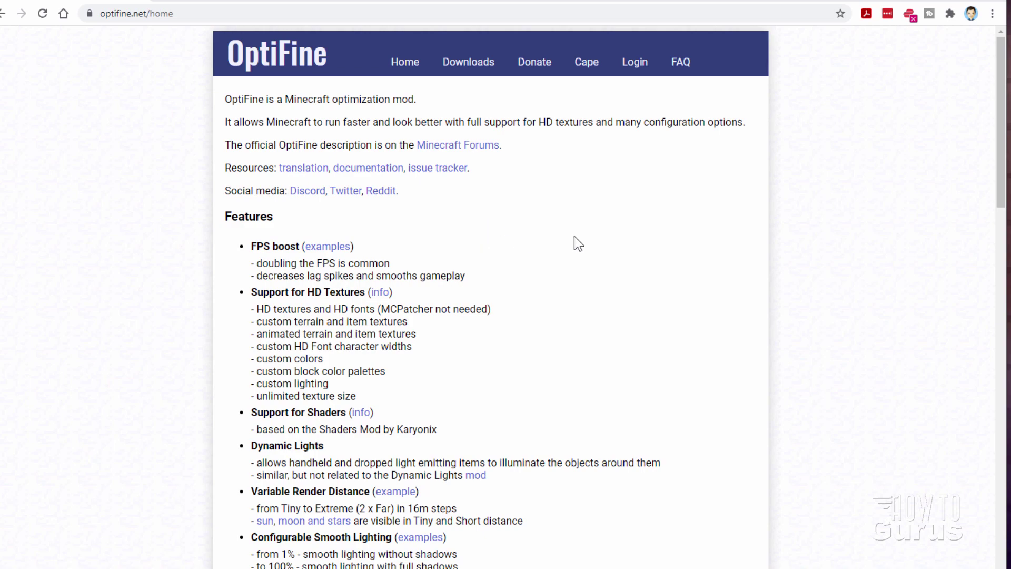
- Look through the OptiFine feature list on the home page and return to its beginning
scroll(574, 236, down, 3)
scroll(659, 208, down, 7)
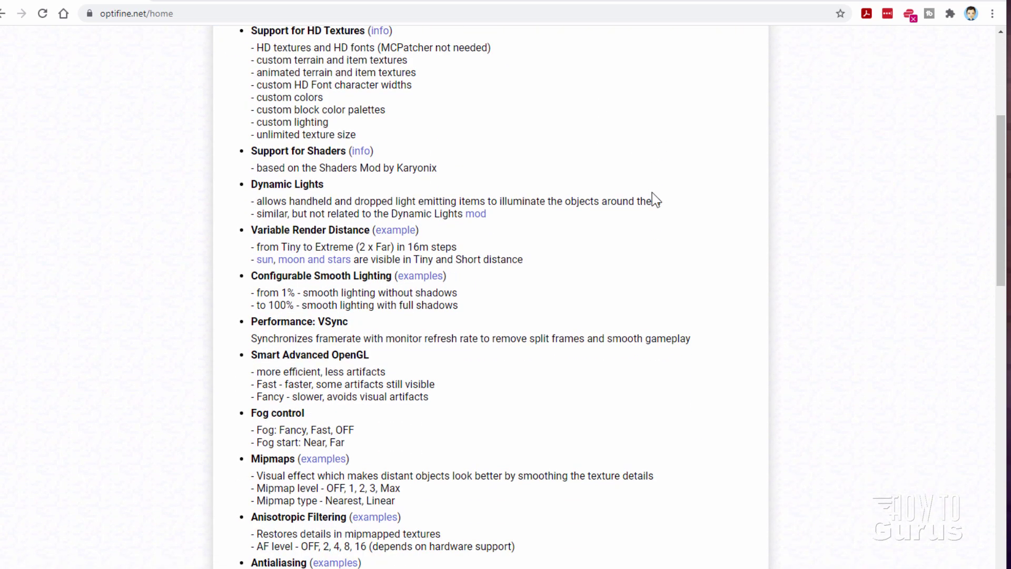
scroll(672, 188, down, 3)
scroll(680, 192, down, 2)
scroll(679, 191, down, 3)
scroll(680, 192, down, 3)
scroll(680, 192, up, 7)
scroll(679, 191, up, 13)
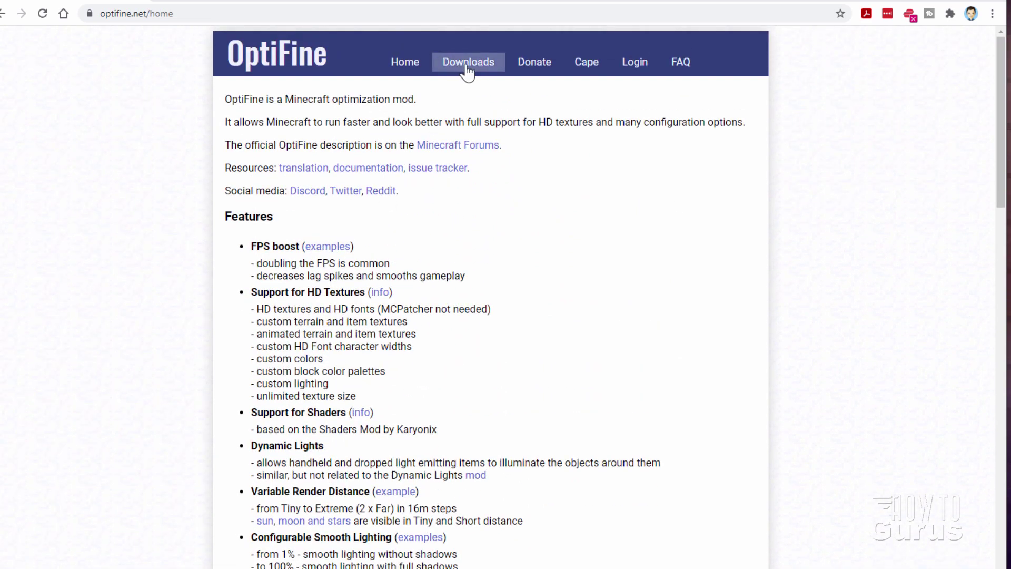
- Start the download of OptiFine HD U H3 pre6 from the Minecraft 1.18 preview versions
click(467, 72)
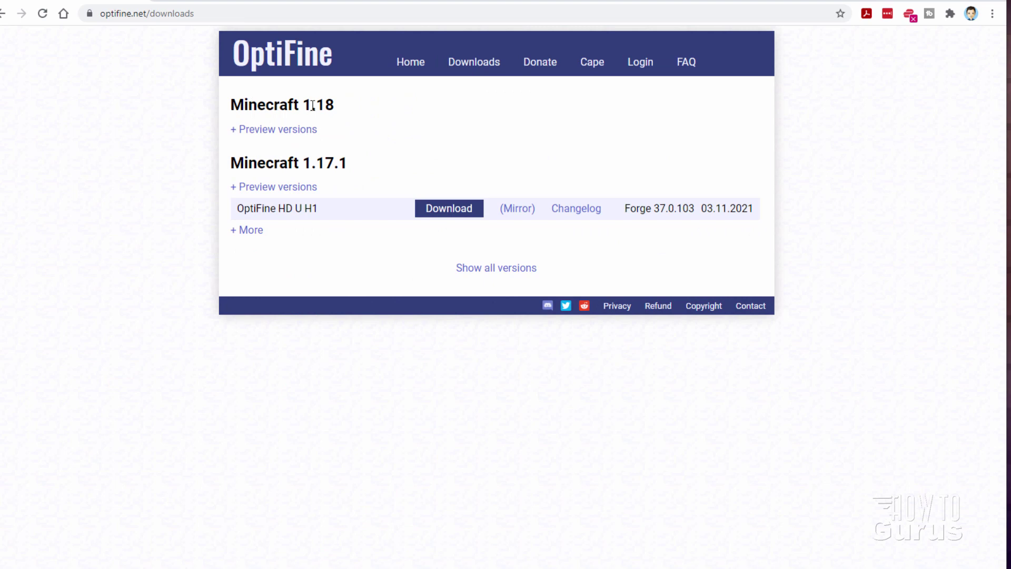
click(273, 130)
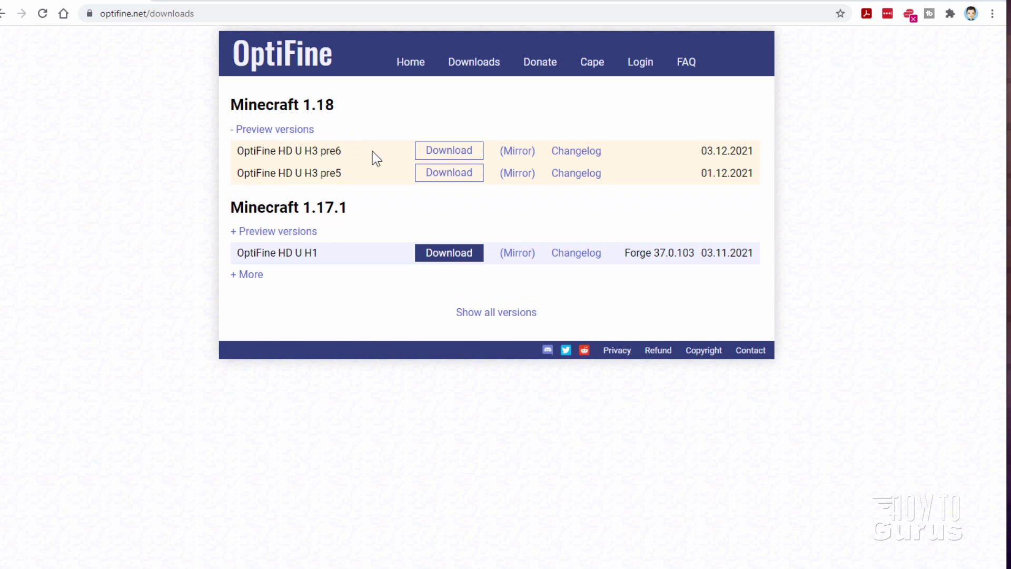
click(451, 152)
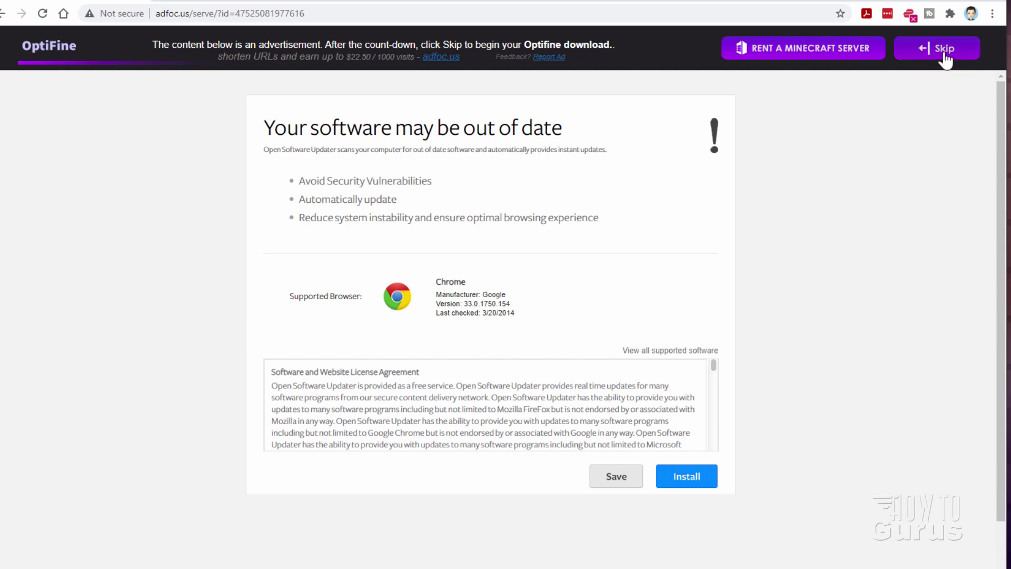
- Skip the advertisement, close the pop-up ad, and save the OptiFine 1.18 HD U H3 pre6 preview jar in the Optifine folder
click(944, 49)
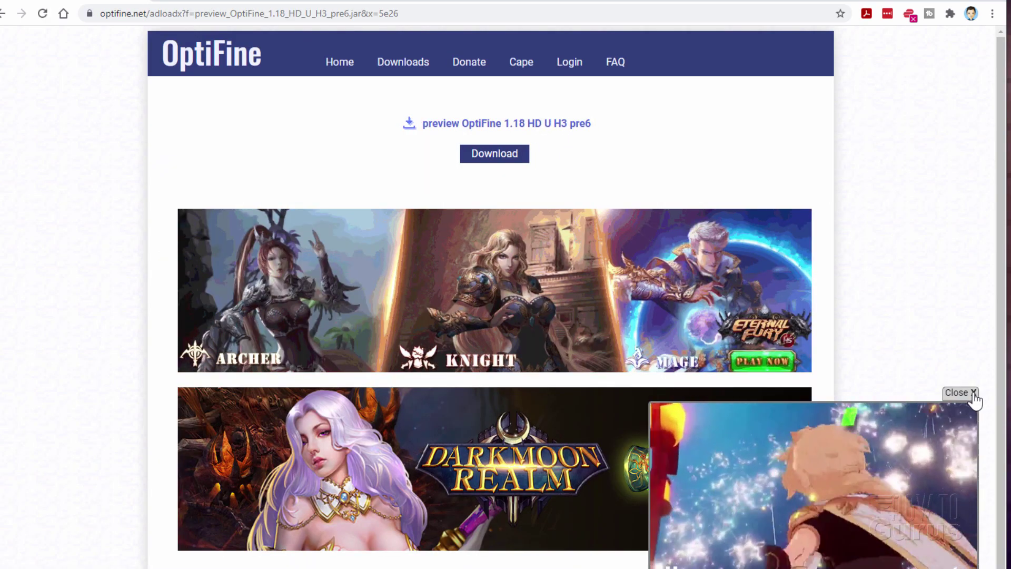
click(973, 394)
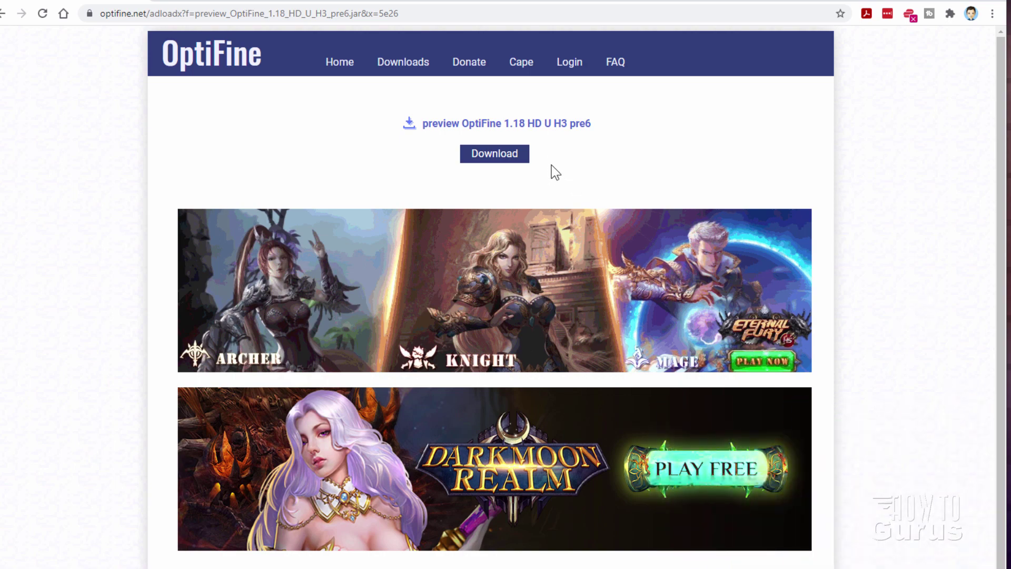
click(499, 163)
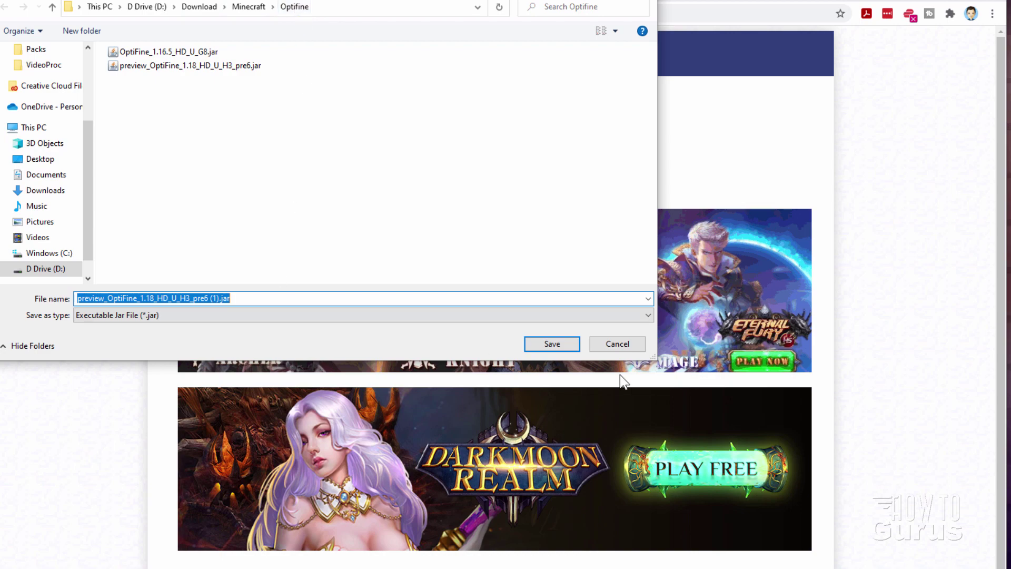
click(558, 345)
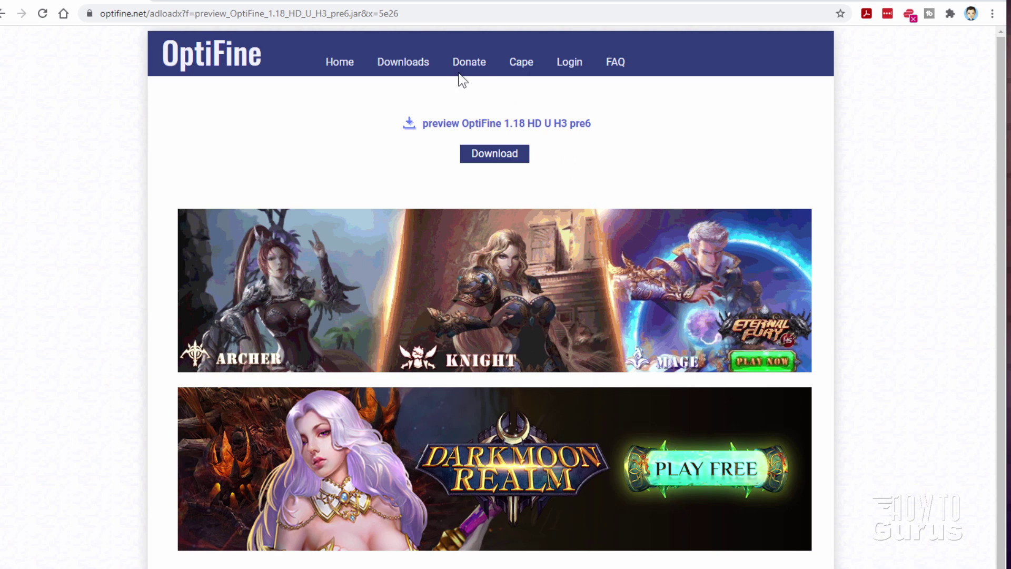
- View the cape designs offered on the Donate page, leave the Standard design selected, and open the Cape page
click(466, 65)
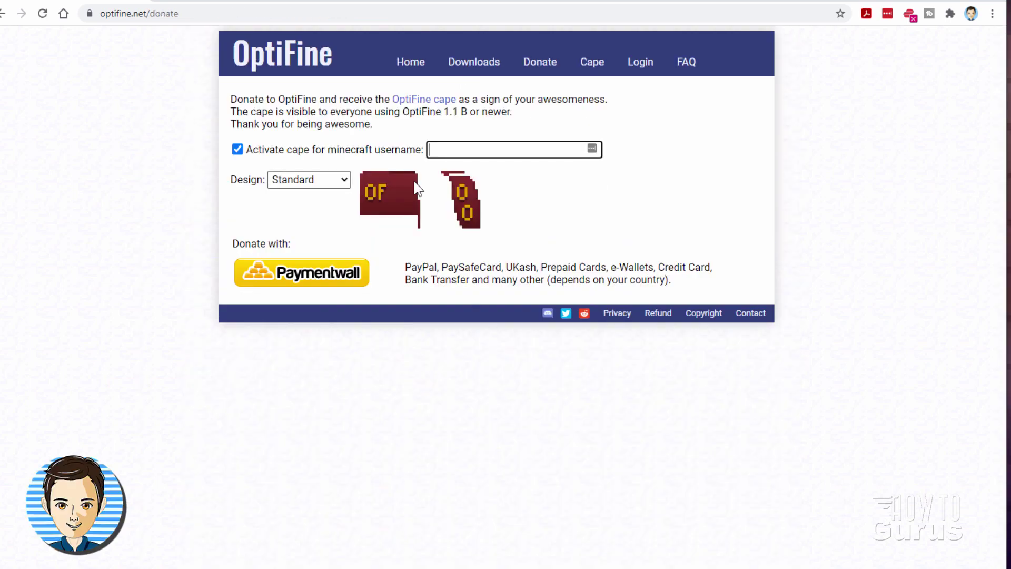
click(343, 184)
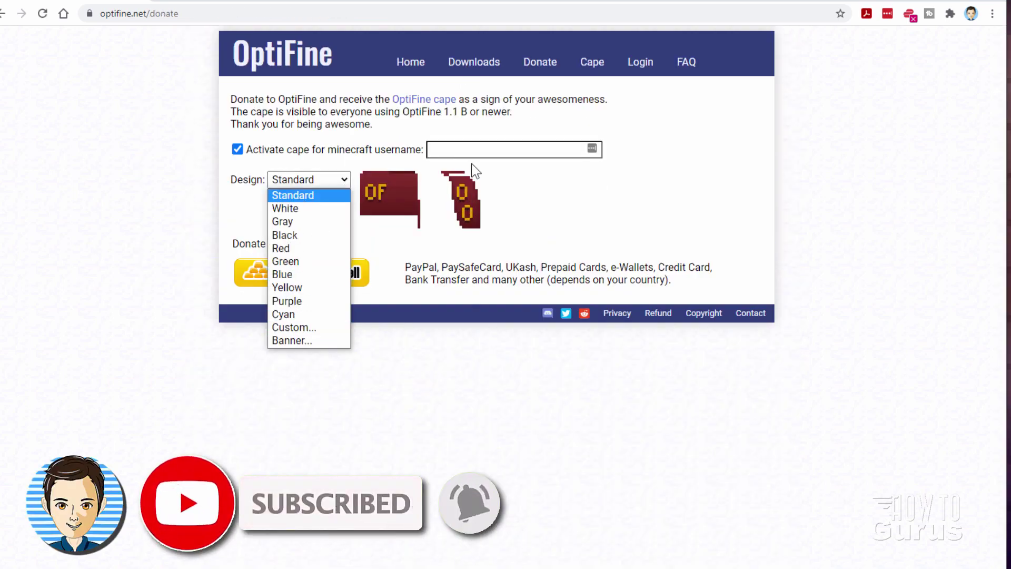
click(693, 127)
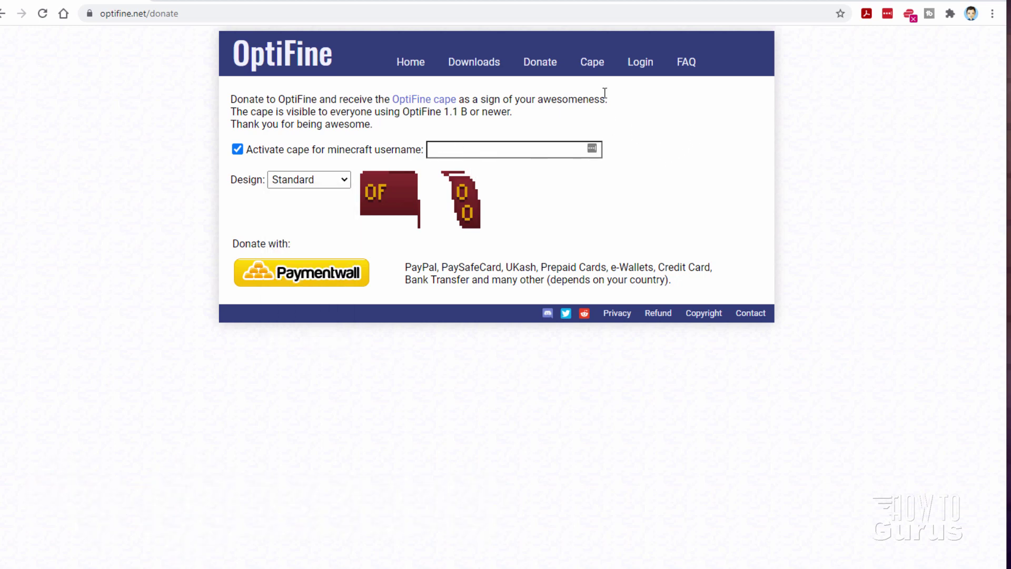
click(590, 74)
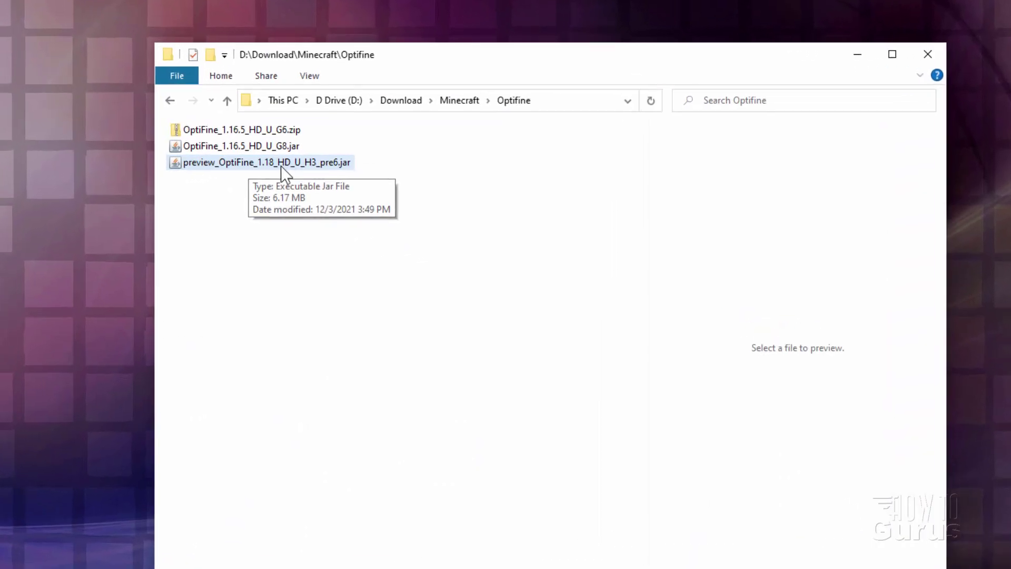
- Show the files in the Minecraft\Optifine download folder in File Explorer as large icons
click(352, 164)
click(304, 94)
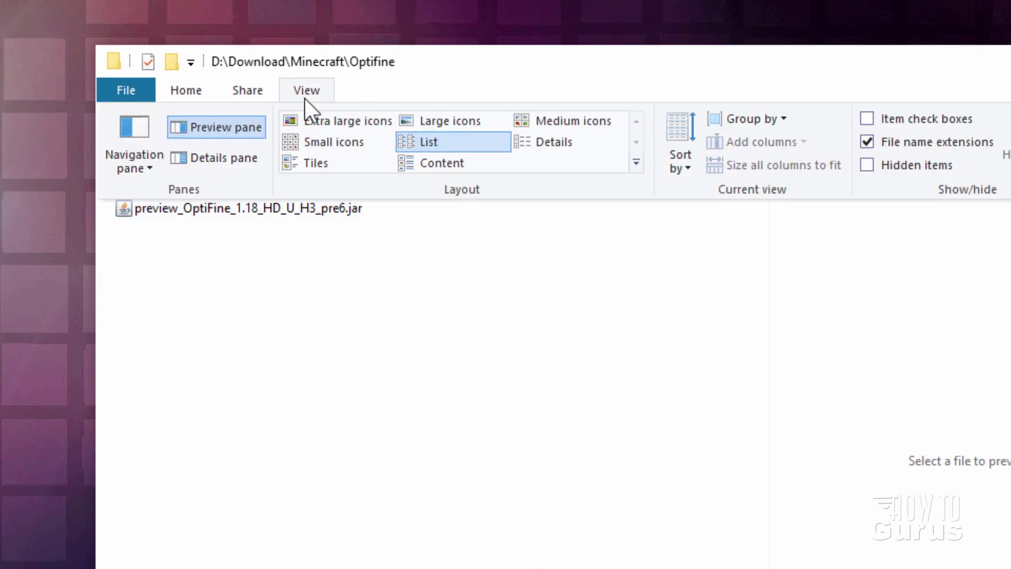
click(407, 120)
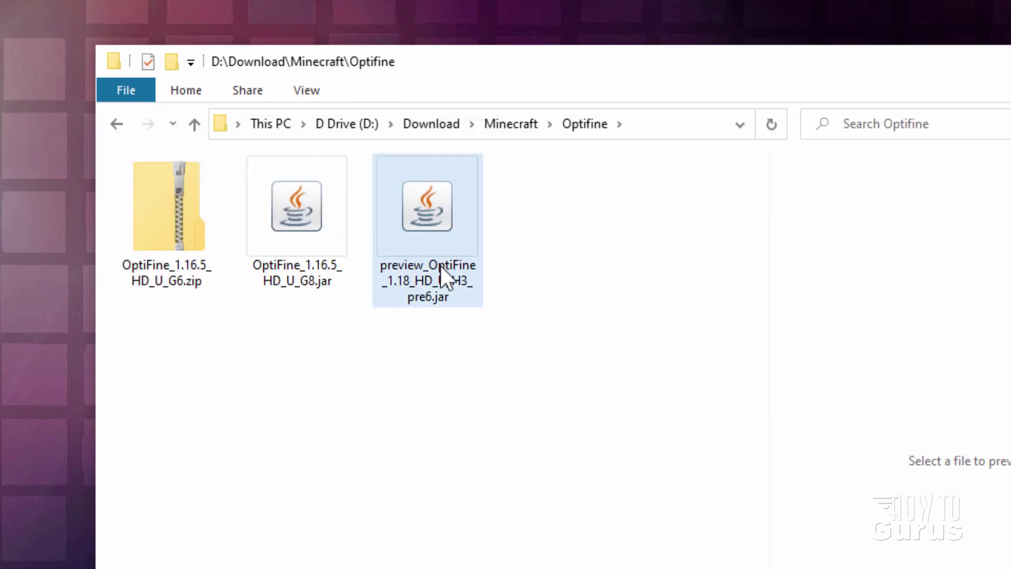
- Open the installer preview_OptiFine_1.18_HD_U_H3_pre6.jar to view its options, and cancel it
click(398, 442)
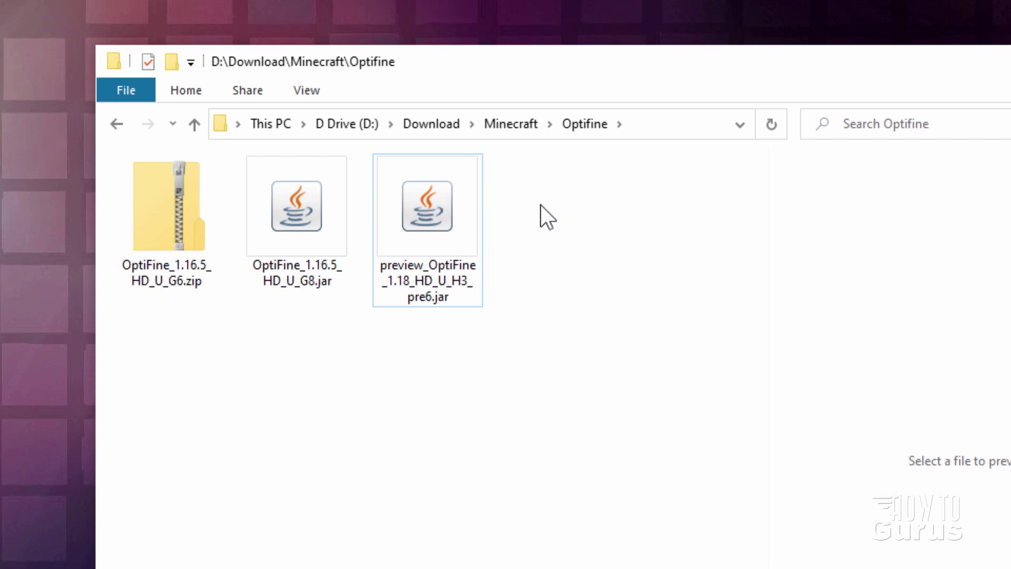
double_click(418, 205)
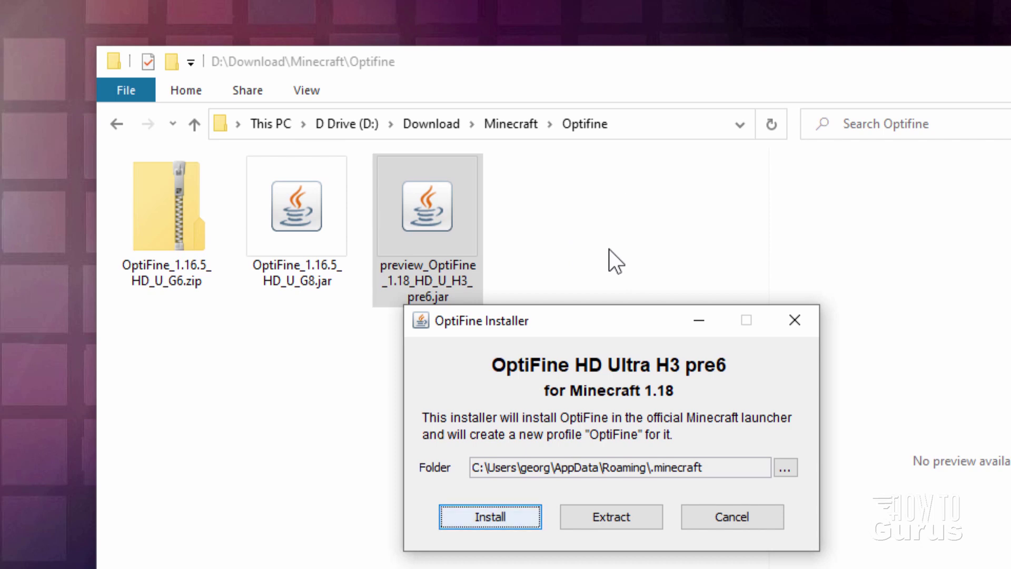
click(723, 509)
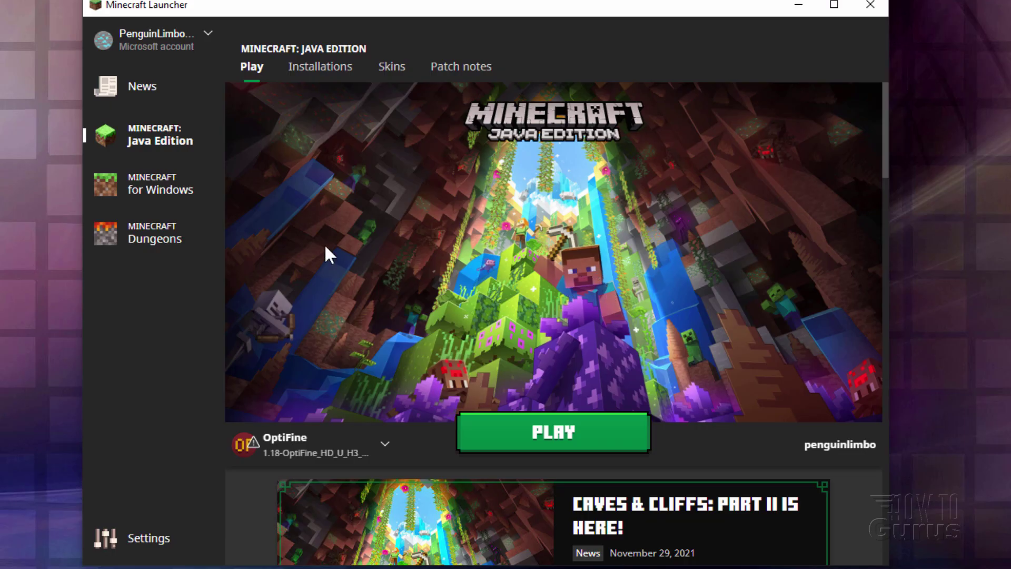
- Launch the 1.18-OptiFine_HD_U_H3_pre6 installation from the Minecraft Launcher
click(323, 72)
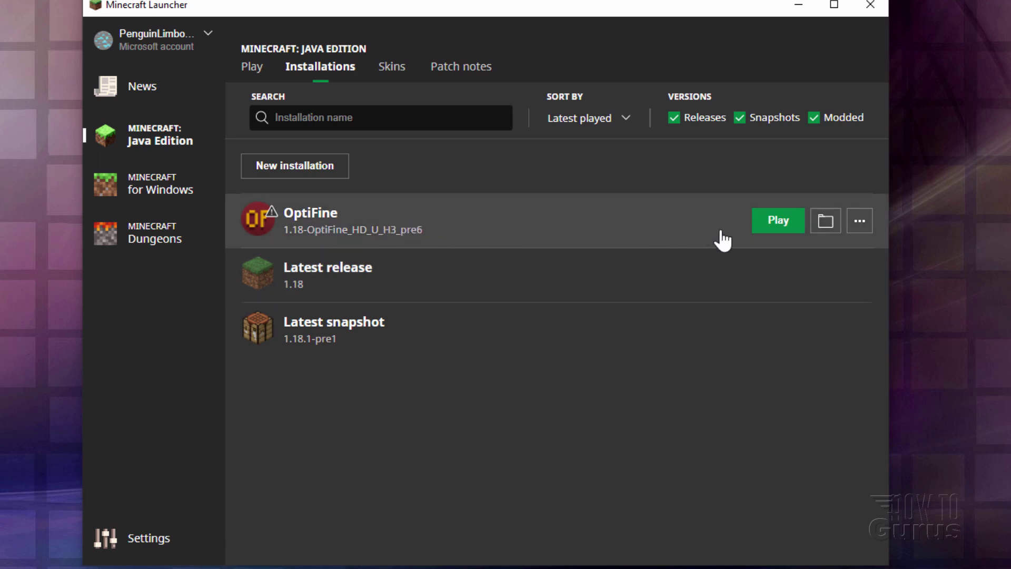
click(779, 227)
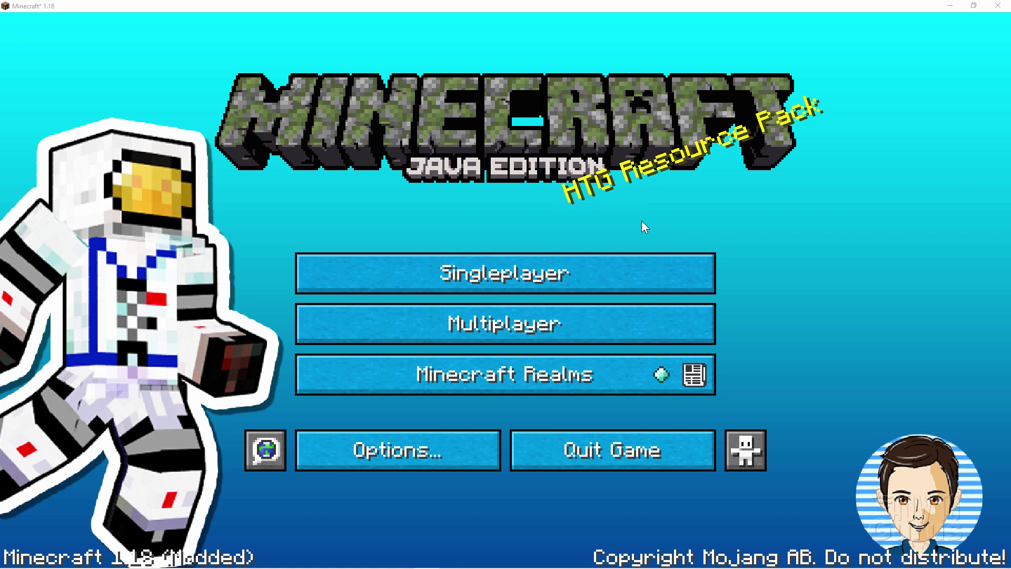
- Open the list of installed shader packs in the game's video settings
click(381, 451)
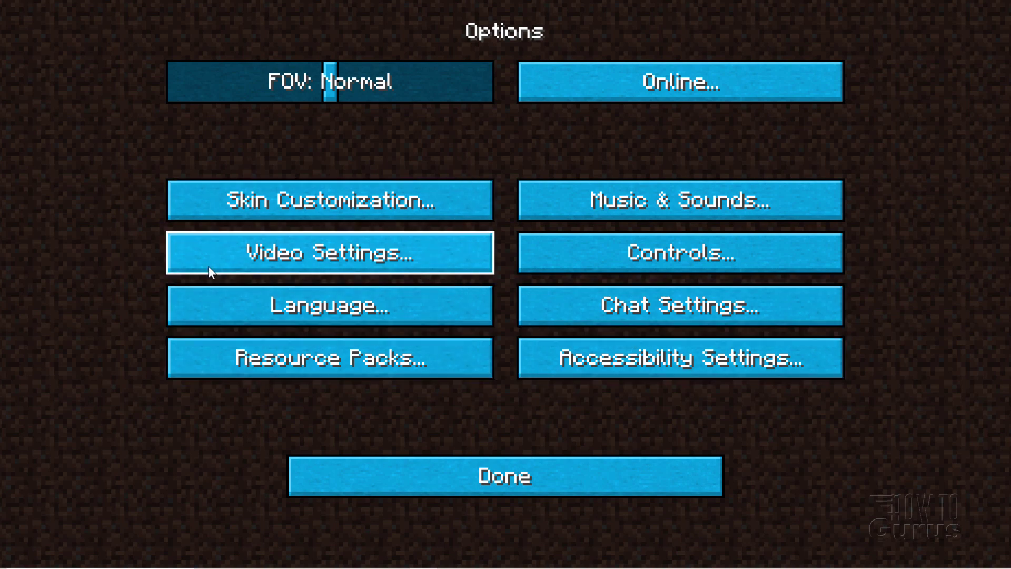
click(333, 260)
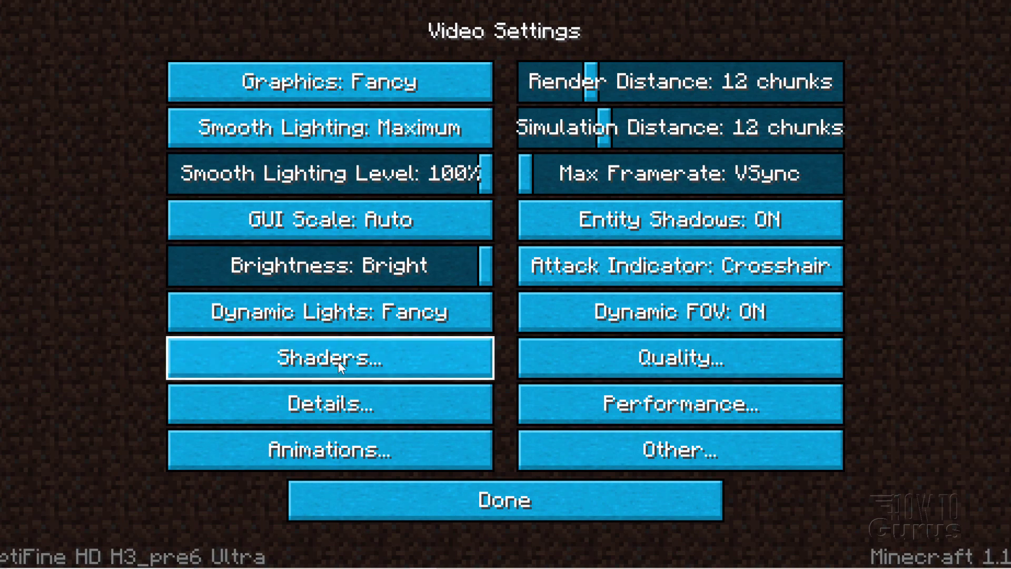
click(410, 369)
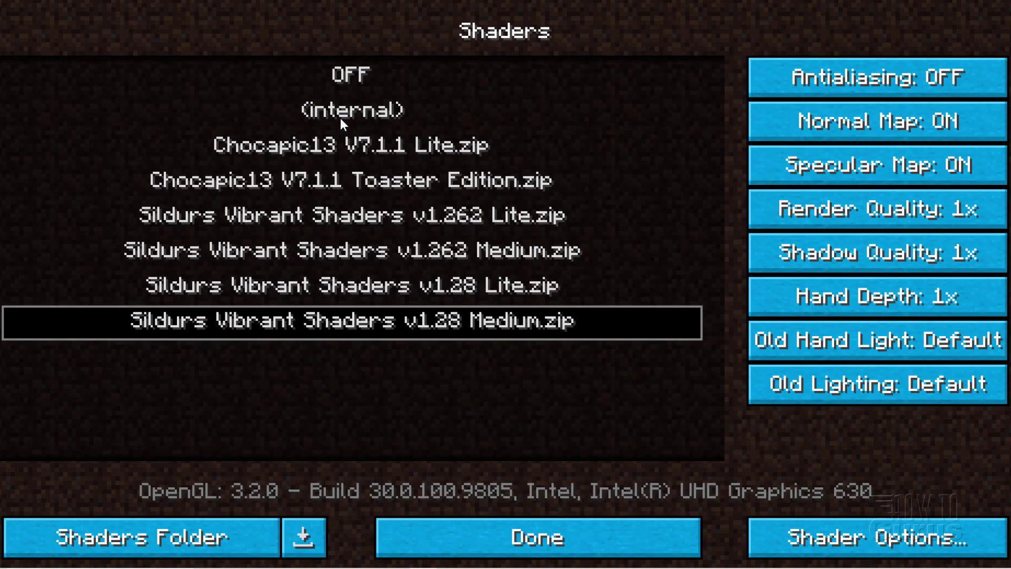
click(310, 119)
- View the available Shader Options, and return through the settings to the title screen
click(845, 536)
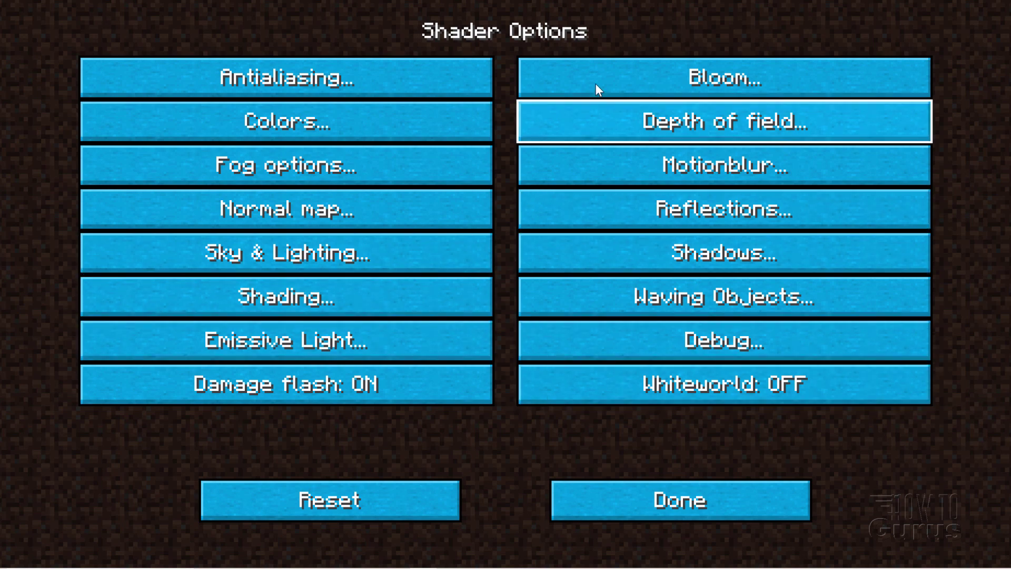
click(685, 494)
click(505, 521)
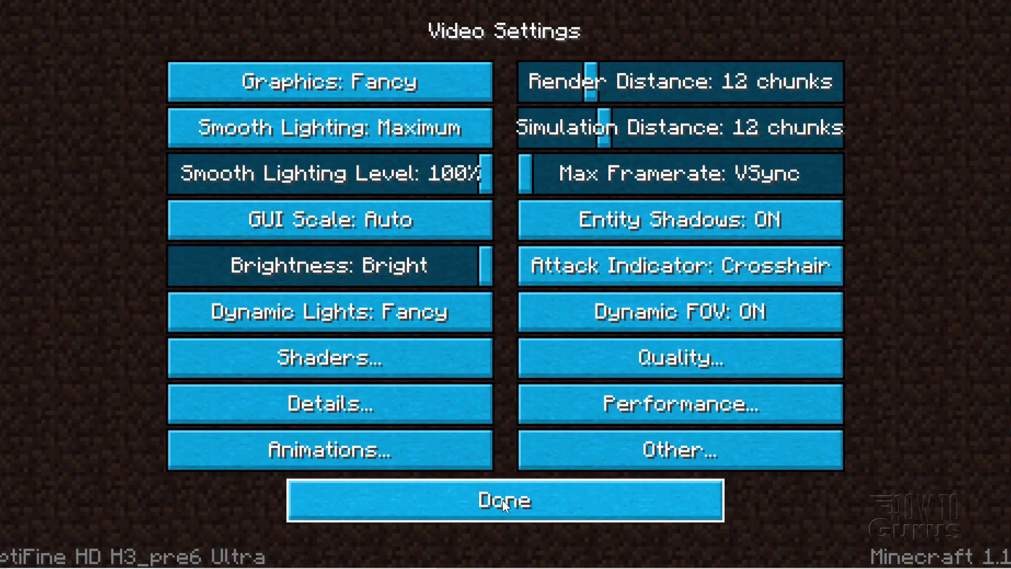
click(503, 498)
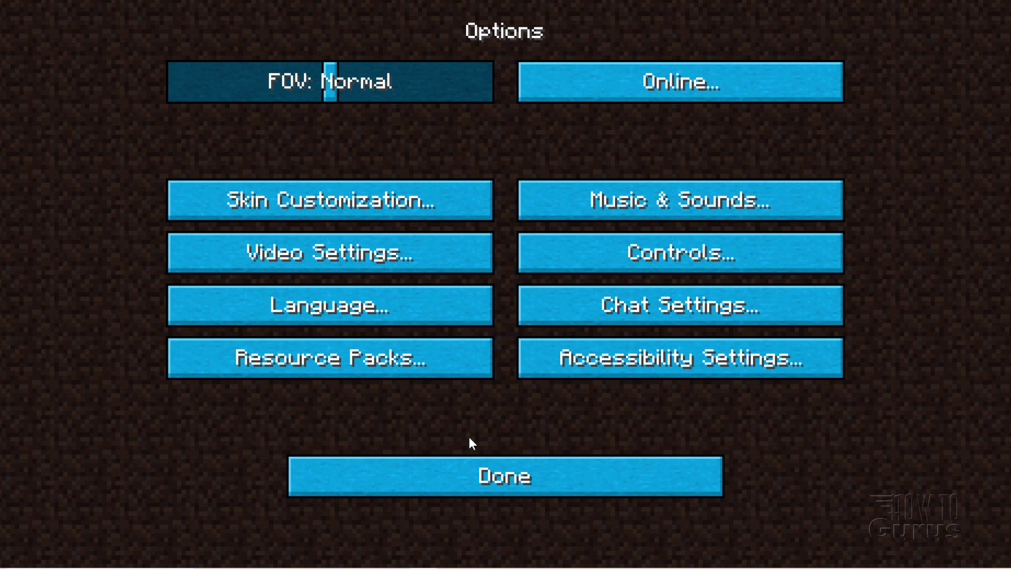
click(512, 468)
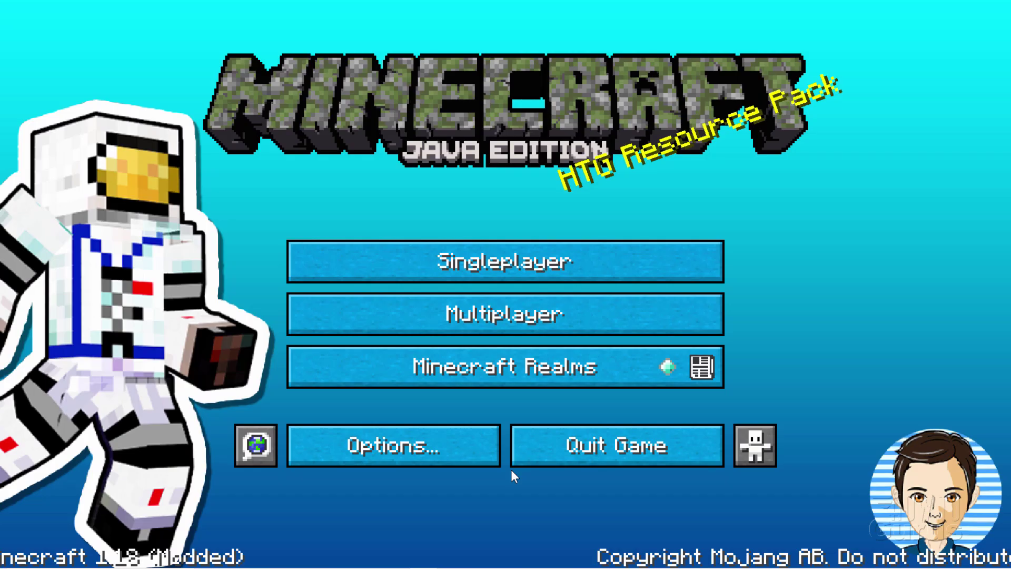
- Load the singleplayer world Main World
click(487, 266)
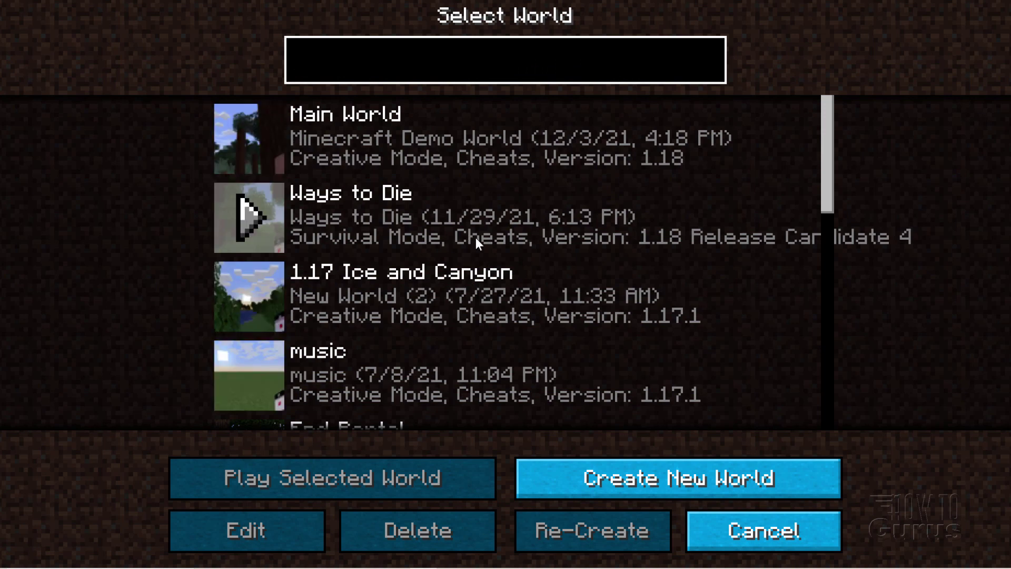
click(258, 138)
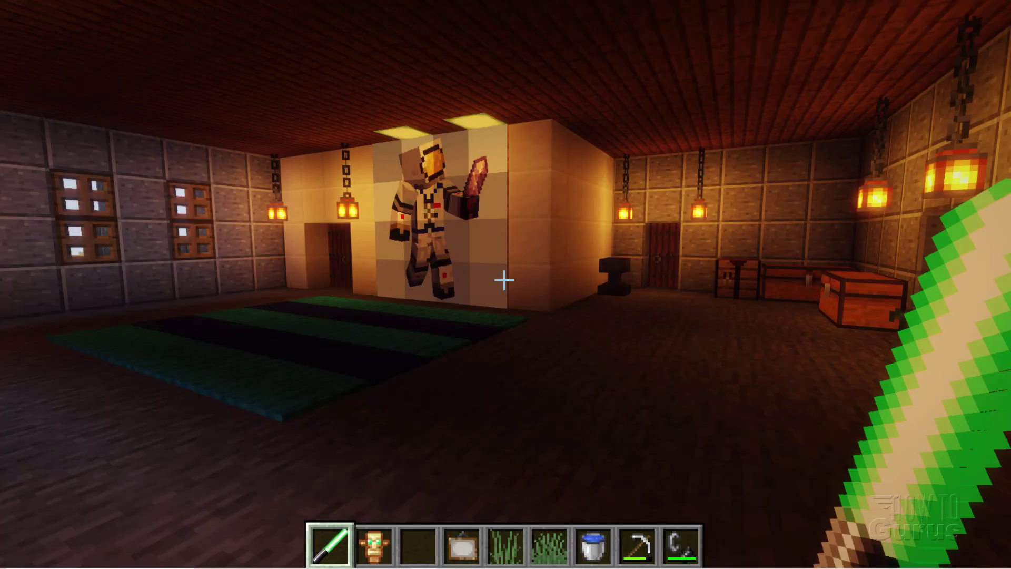
- Walk through the building to the tall barred windows to examine the shader lighting, and switch to a third-person view of the character's front
key(s)
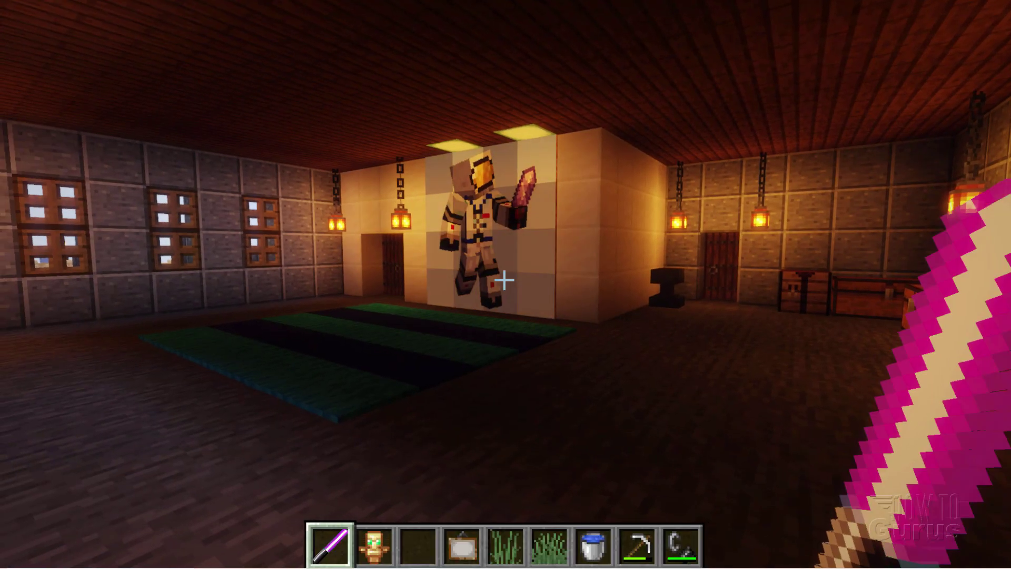
key(s)
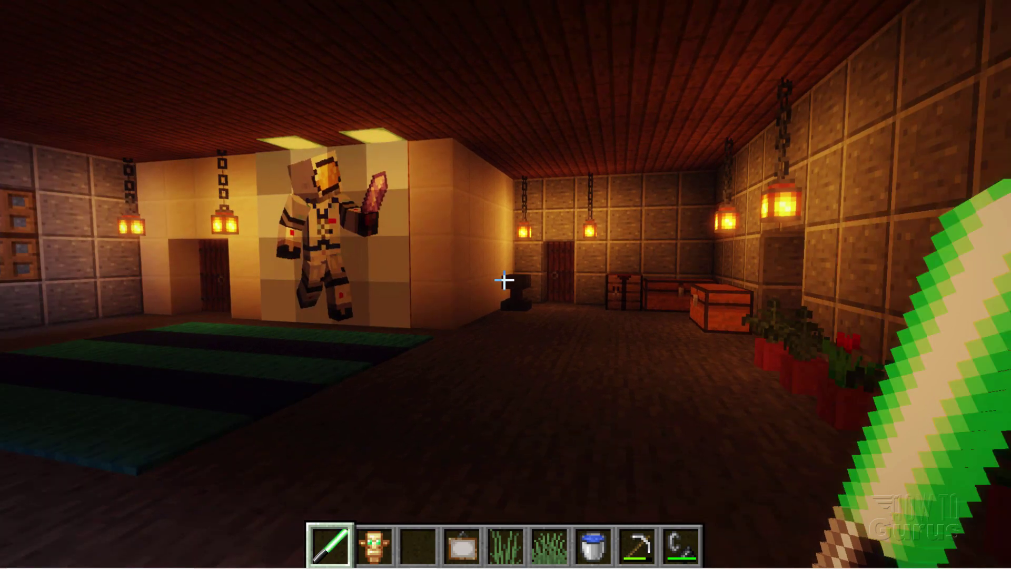
key(s)
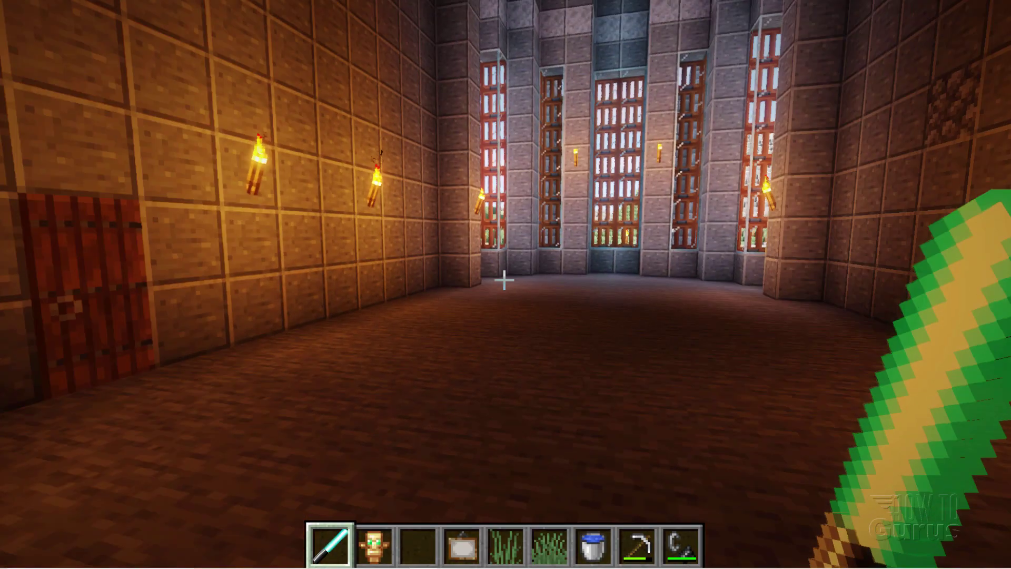
key(w)
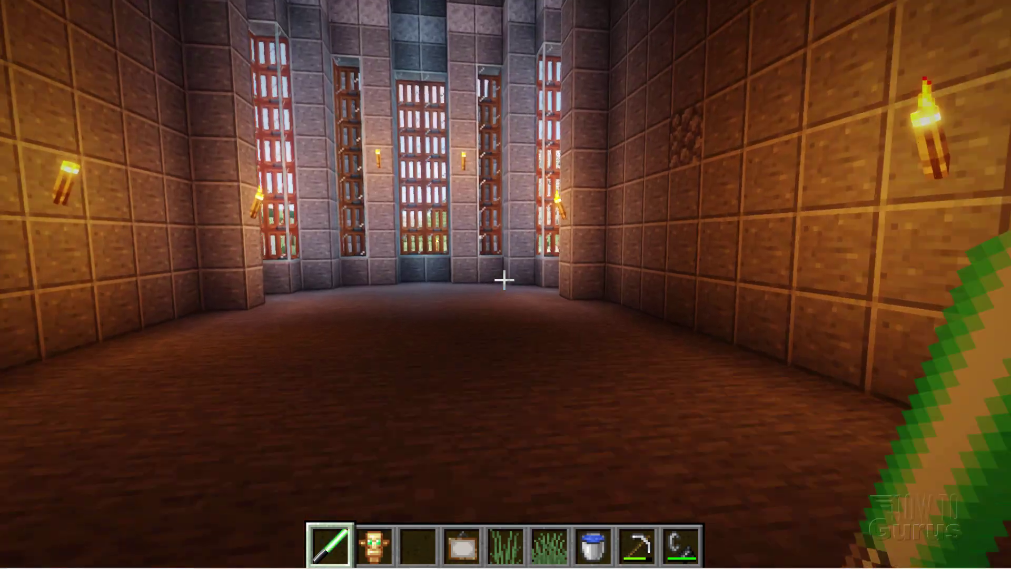
key(w)
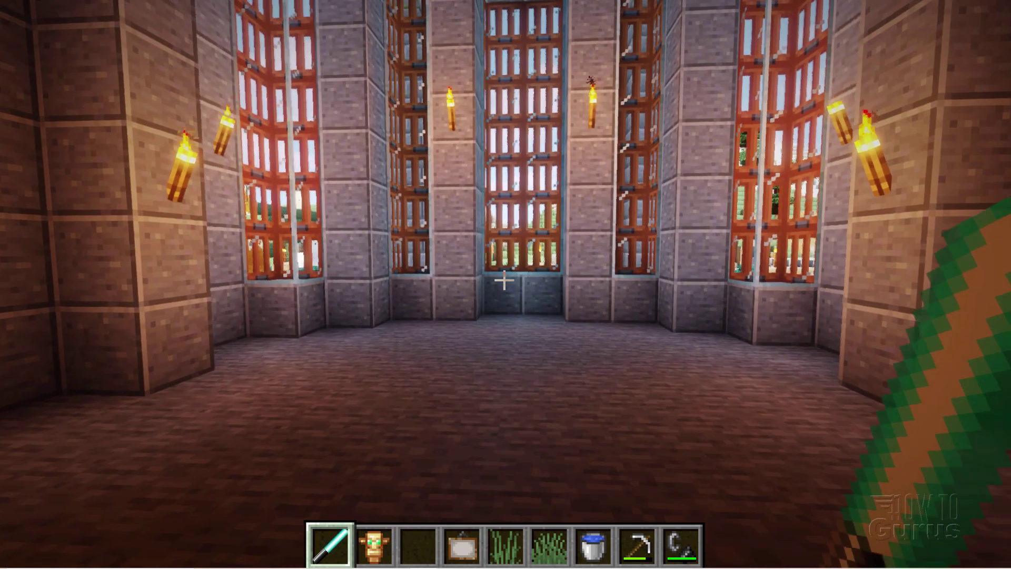
key(w)
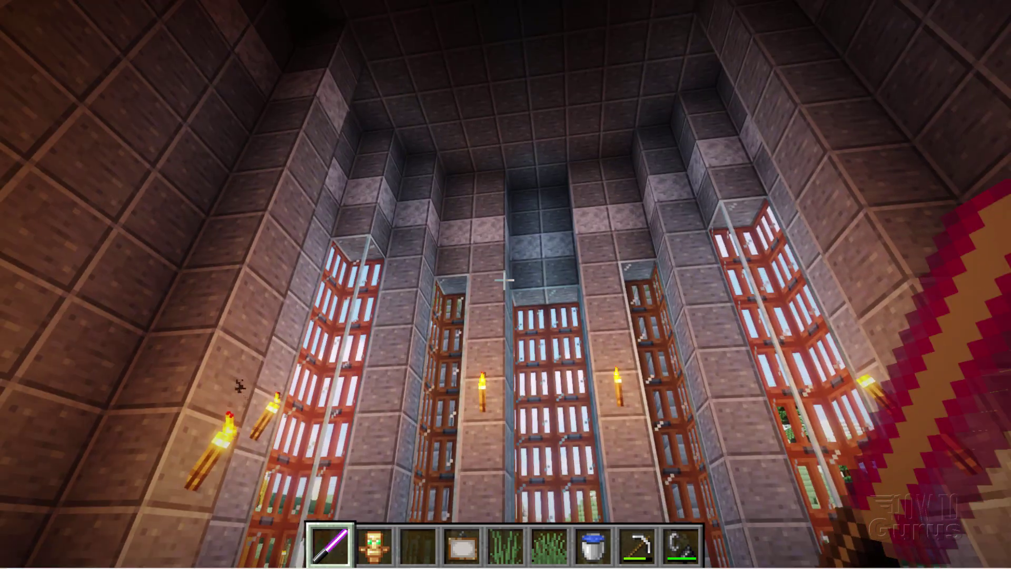
key(s)
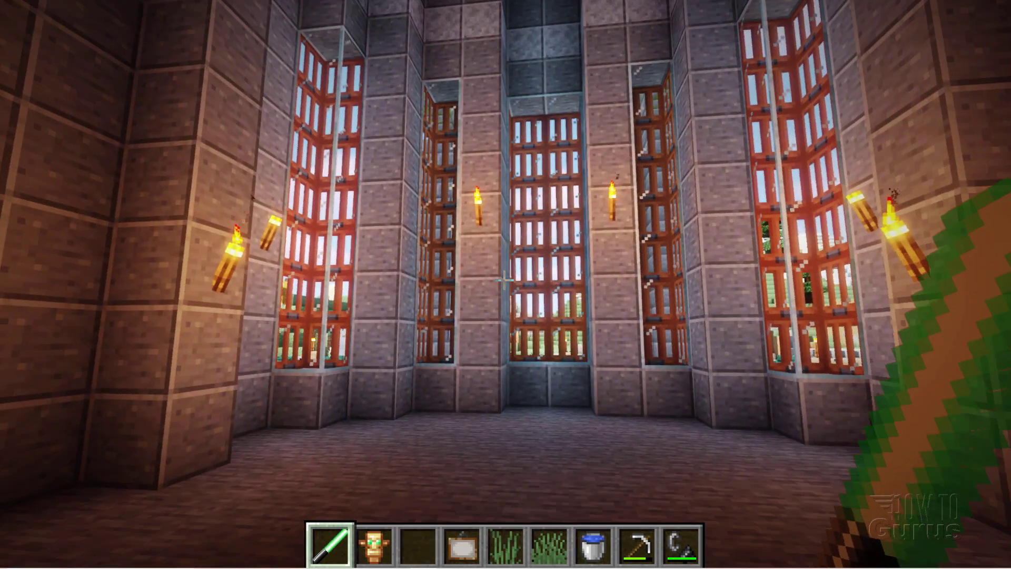
key(F5)
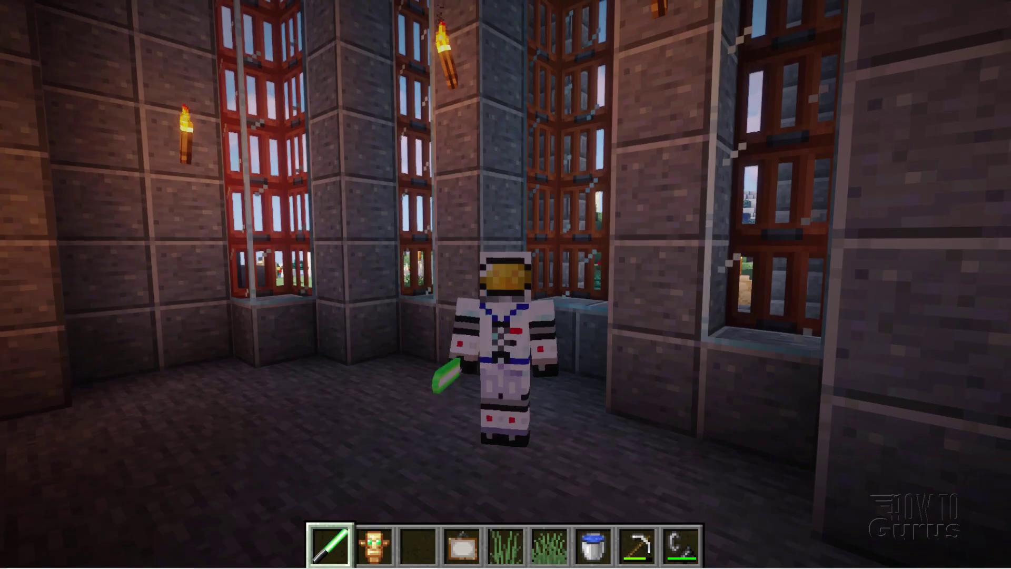
mouse_move(506, 284)
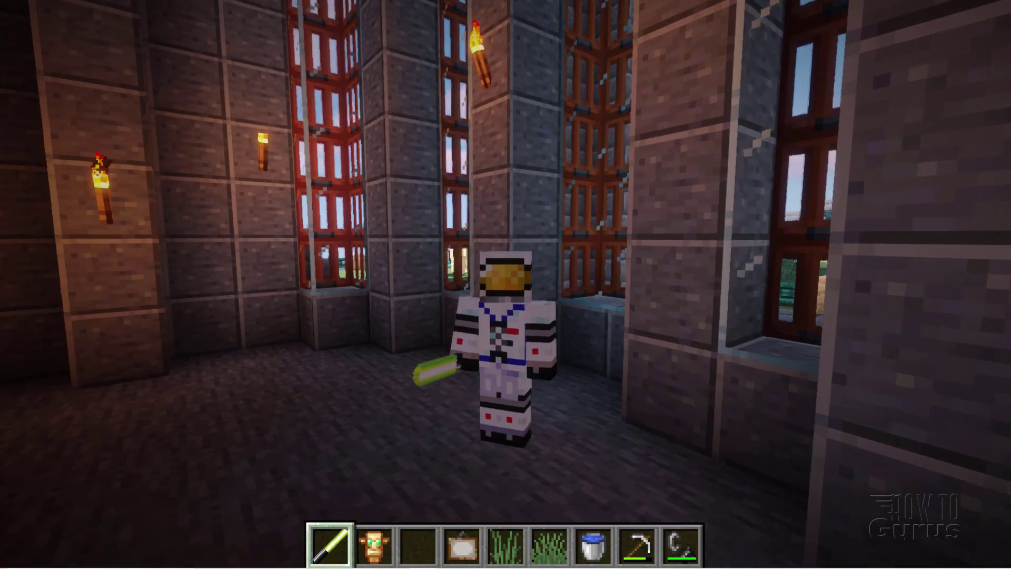